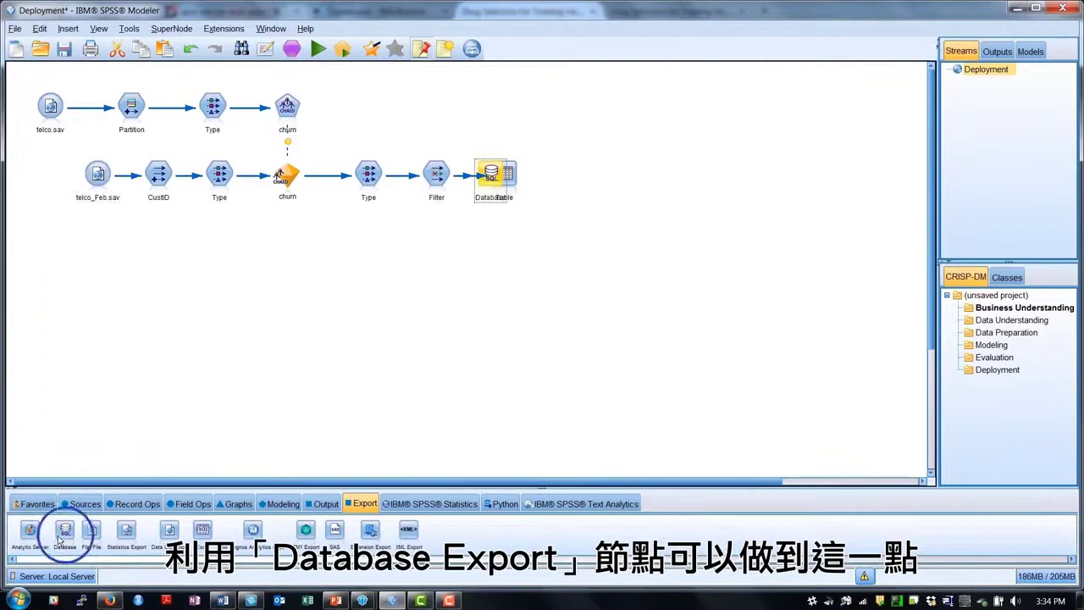
# Move the Database export node below Filter, try an SQLServer connection, and cancel, leaving the source unset.
pyautogui.moveTo(492, 176); pyautogui.dragTo(441, 257)
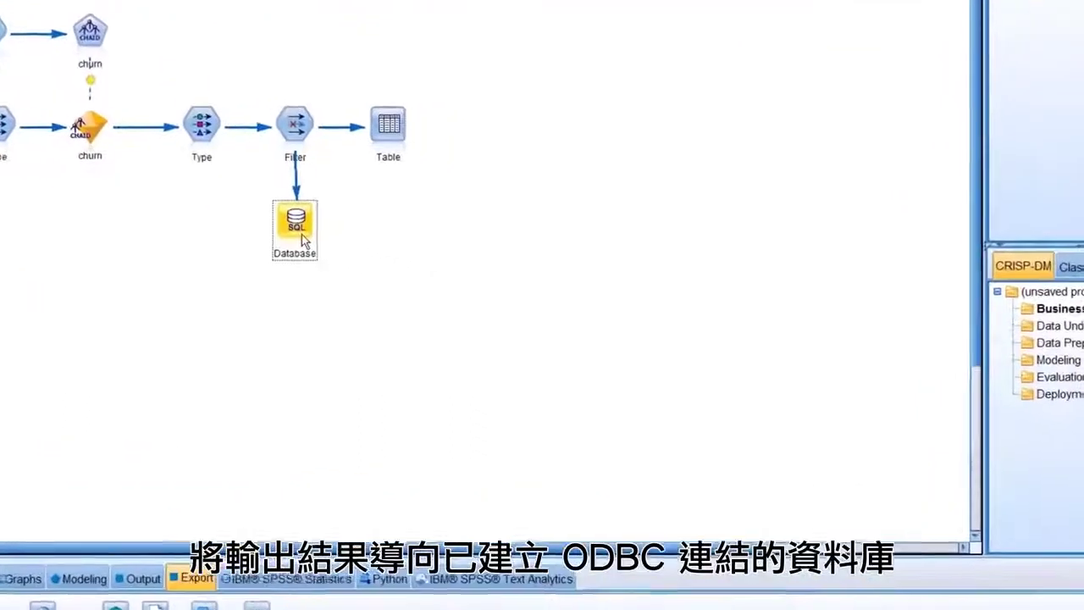
pyautogui.doubleClick(287, 219)
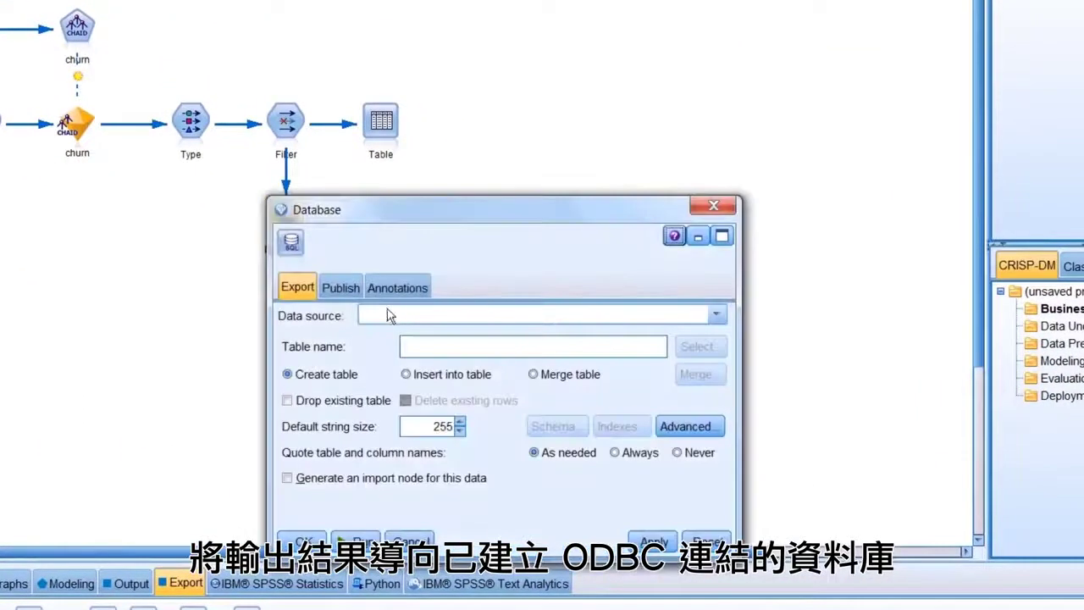
pyautogui.click(391, 317)
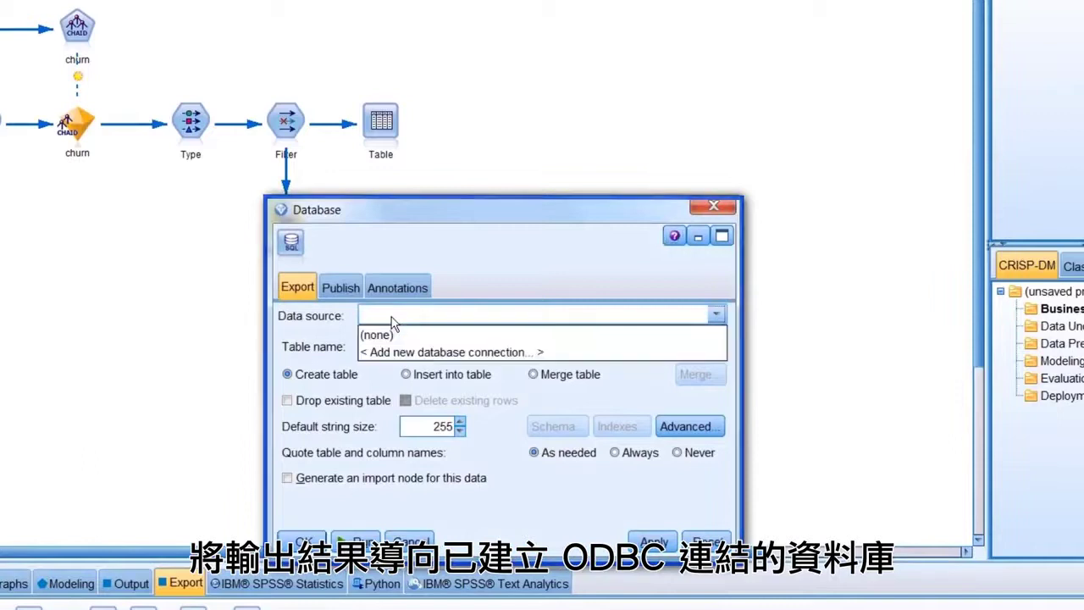
pyautogui.click(395, 352)
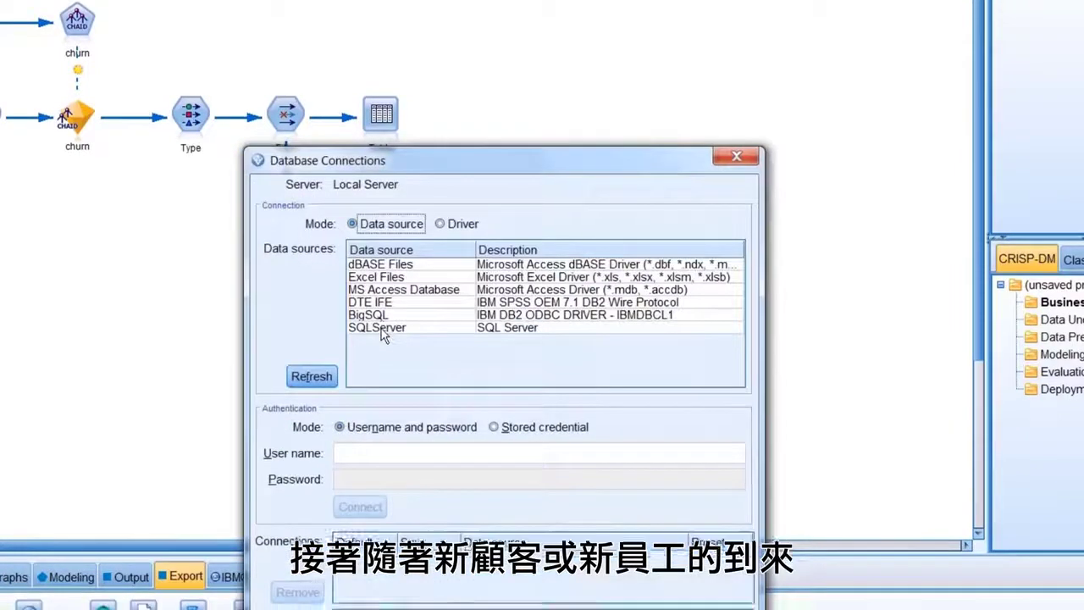
pyautogui.click(375, 338)
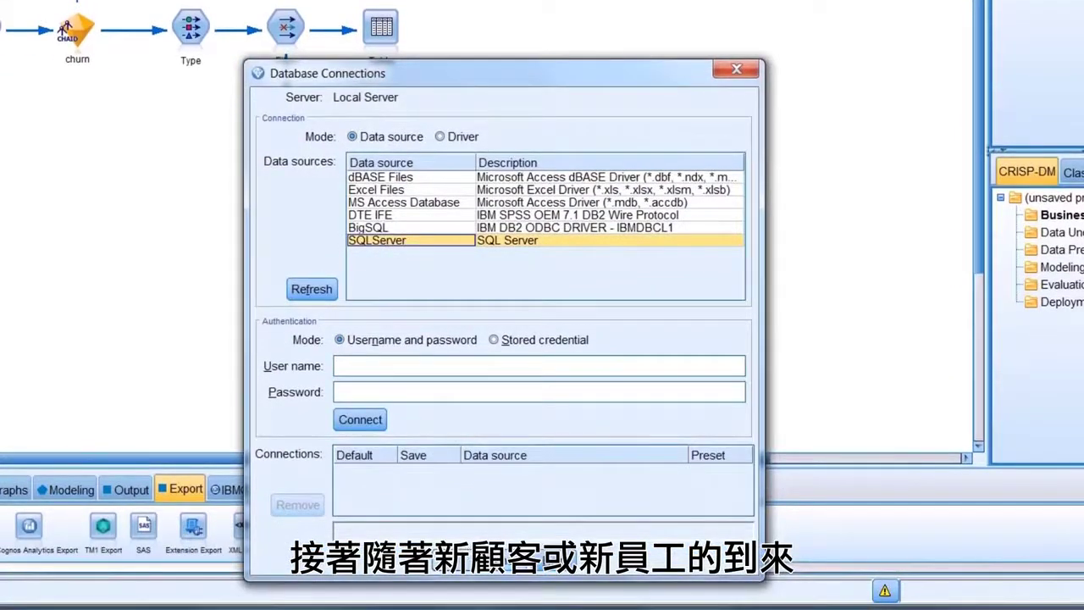
pyautogui.click(417, 556)
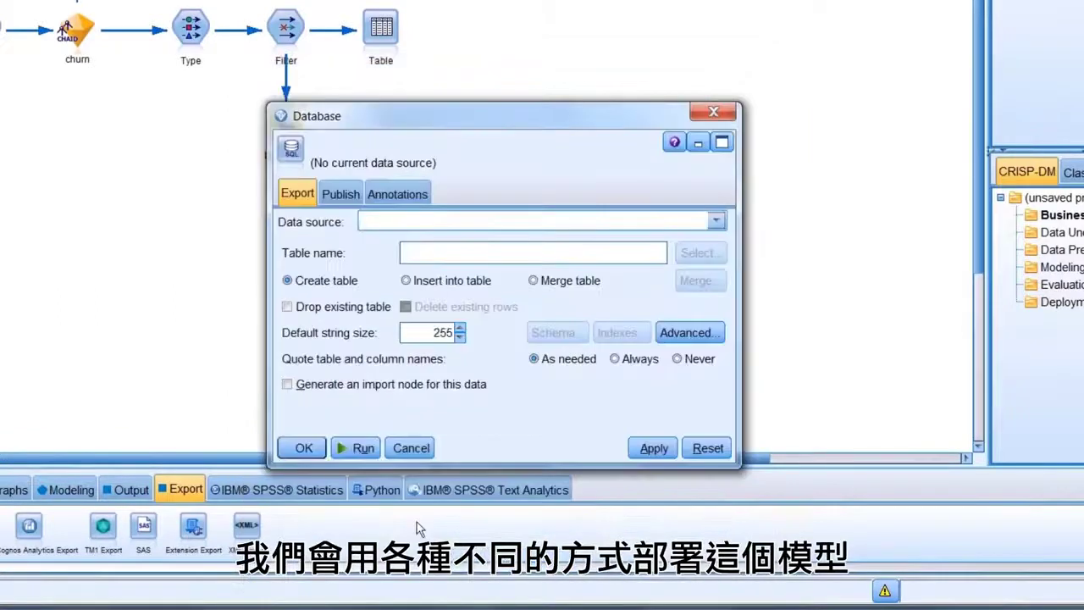
pyautogui.click(412, 449)
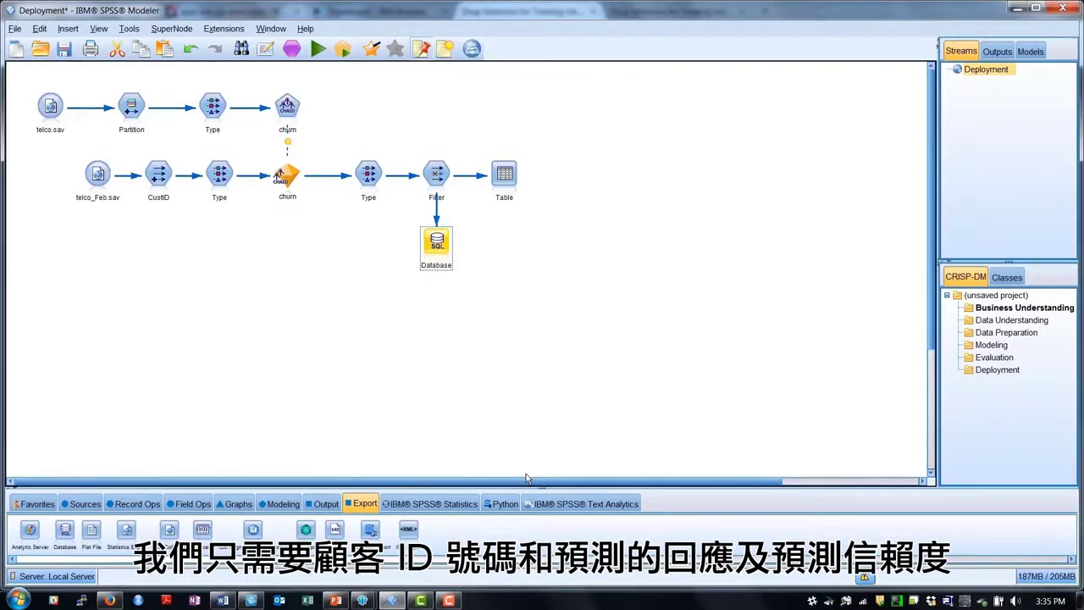
# Review the Filter node's field settings and close them unchanged.
pyautogui.doubleClick(436, 173)
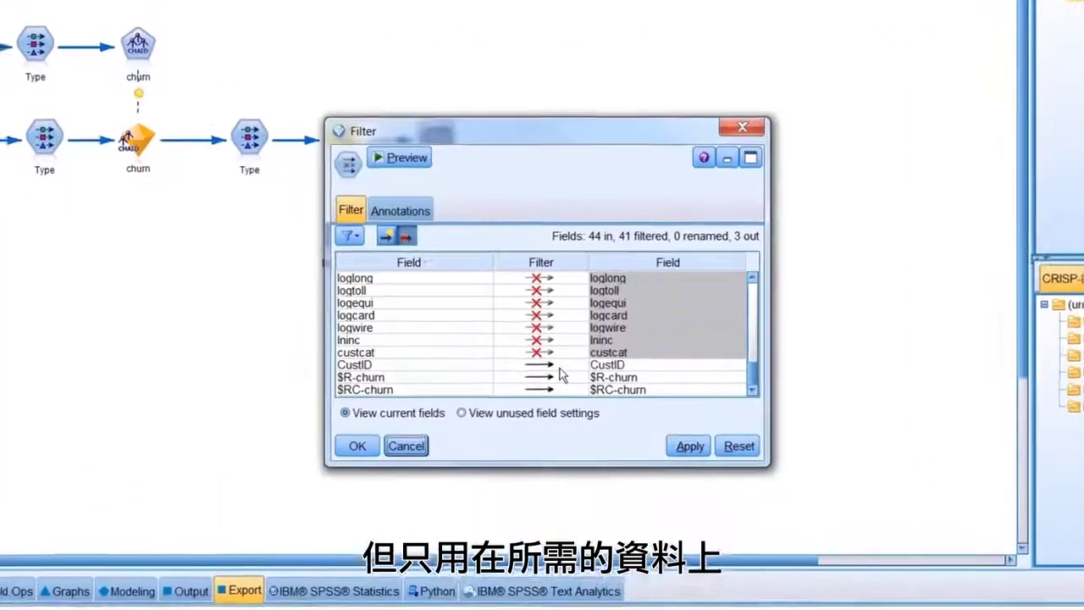
pyautogui.click(402, 450)
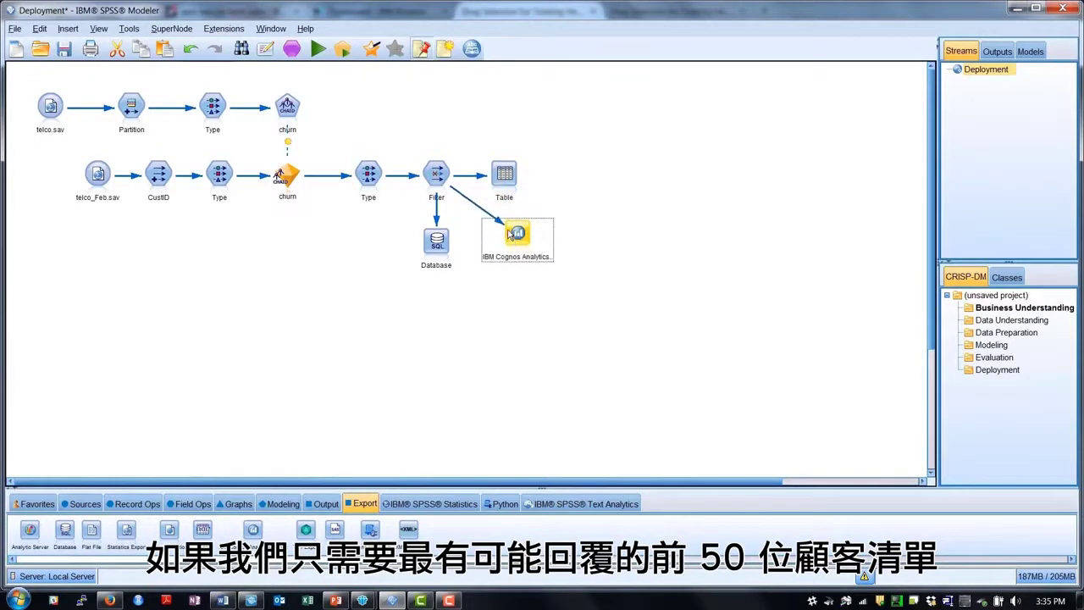
# Add an Excel export node below Filter and run it, overwriting excelexp.xlsx.
pyautogui.click(436, 173)
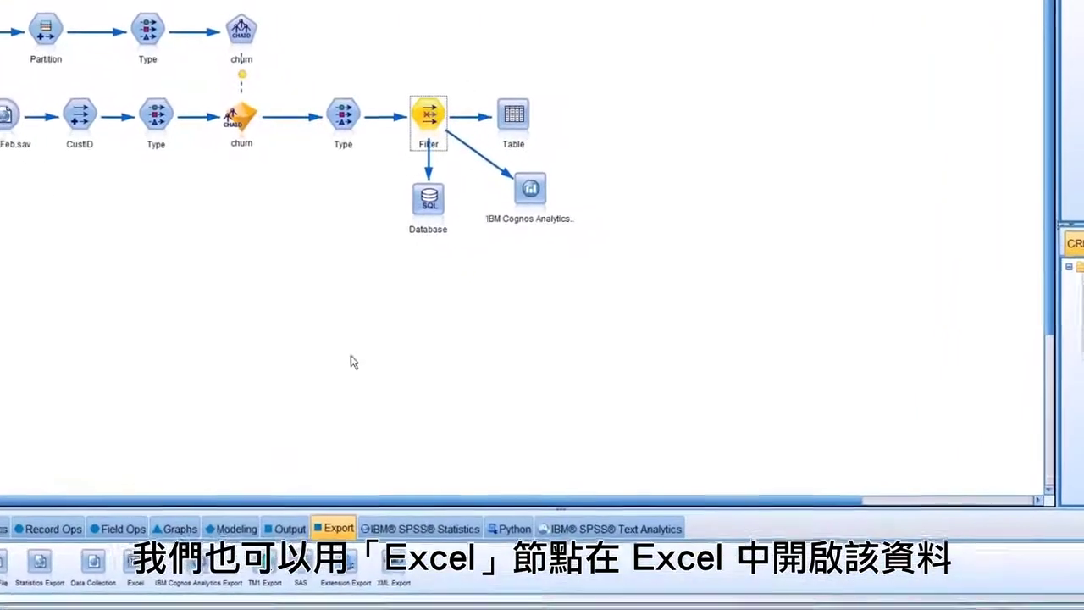
pyautogui.moveTo(129, 578); pyautogui.dragTo(465, 142)
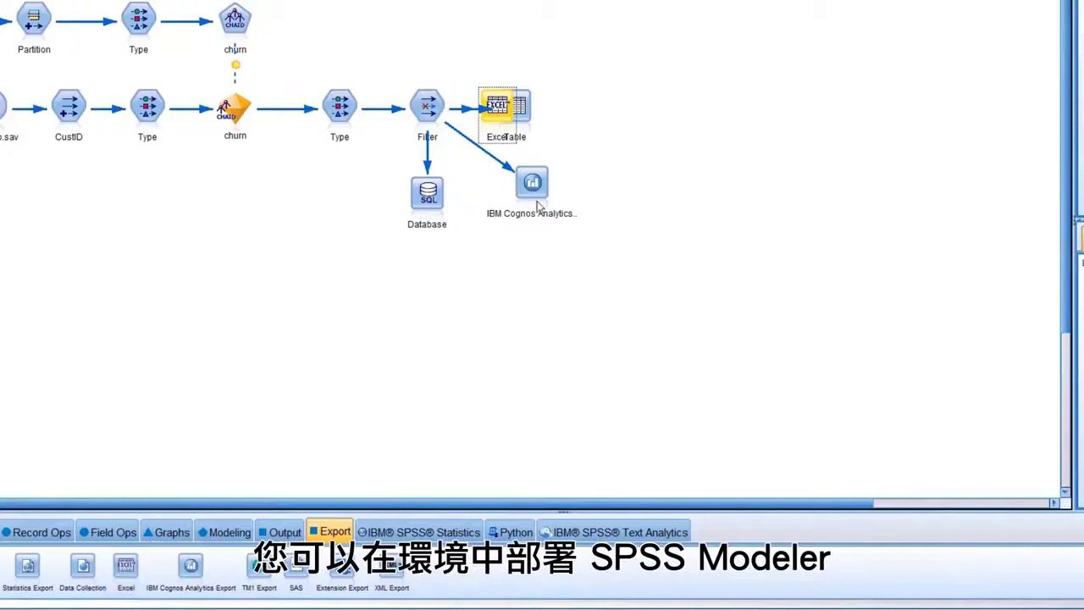
pyautogui.moveTo(502, 127); pyautogui.dragTo(320, 196)
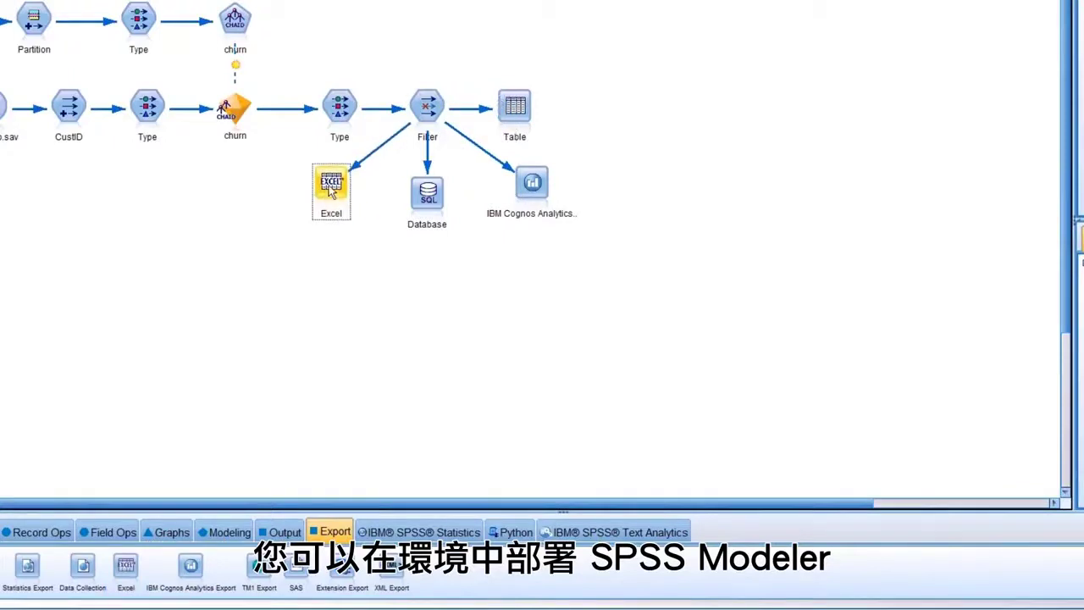
pyautogui.doubleClick(332, 188)
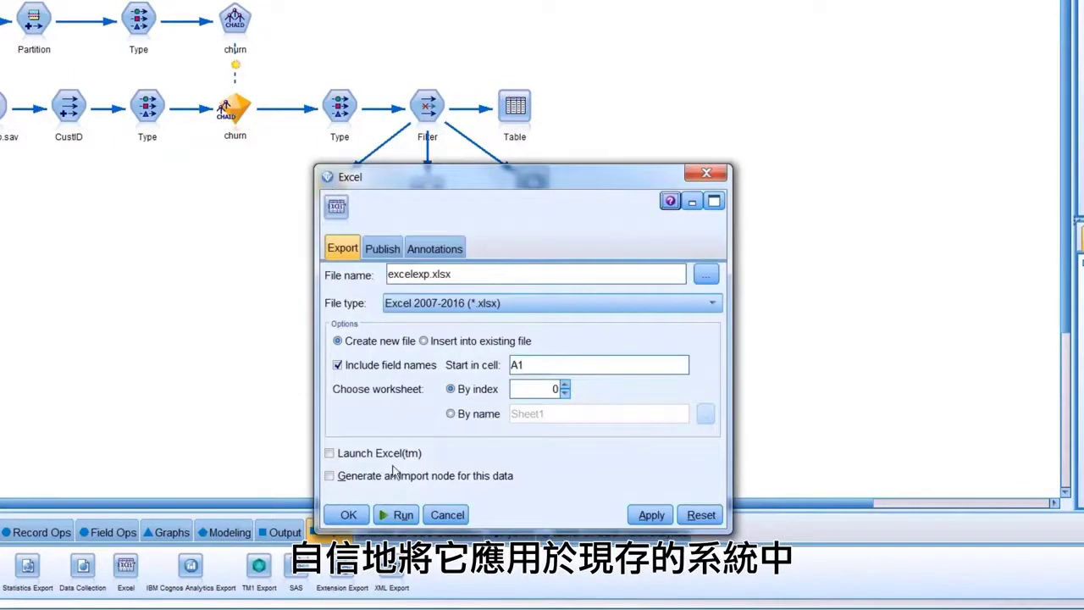
pyautogui.click(402, 513)
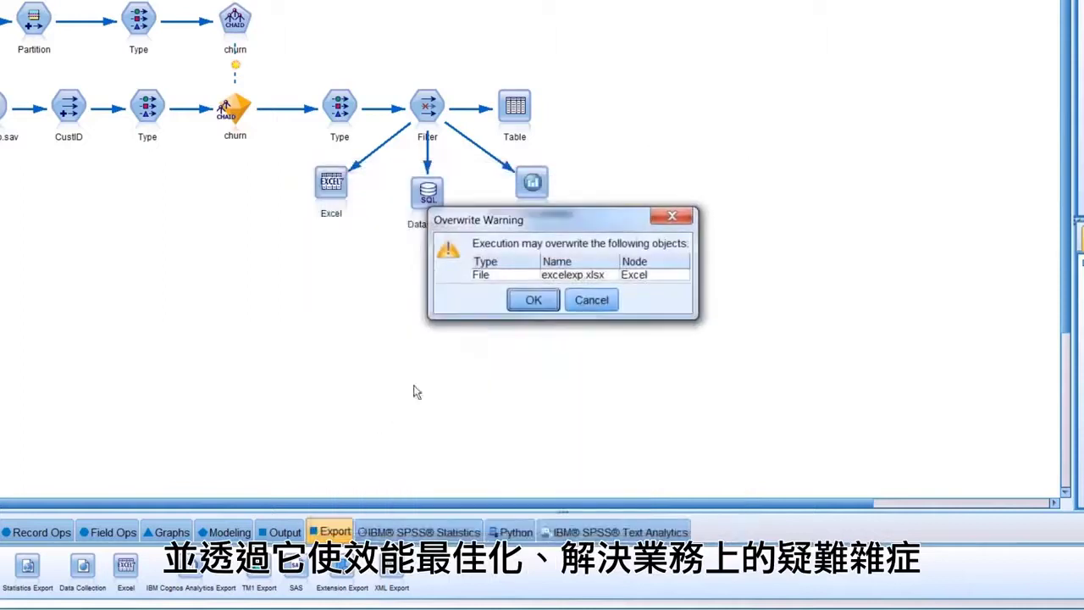
pyautogui.click(534, 301)
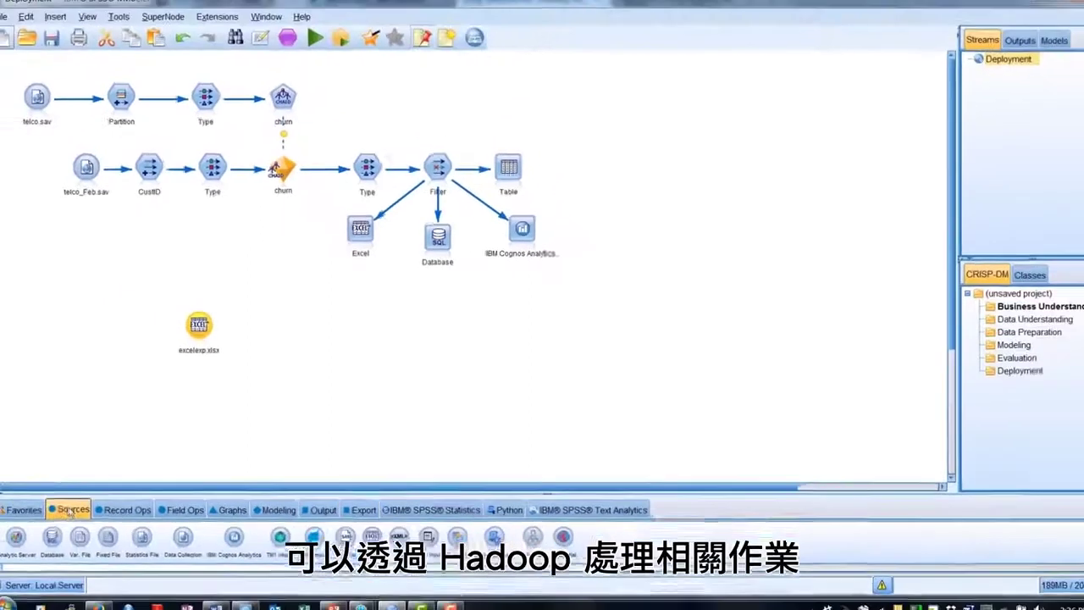
# Place an Analytic Server source node from the Sources palette, uncheck Use default Analytic Server, then cancel.
pyautogui.click(0, 532)
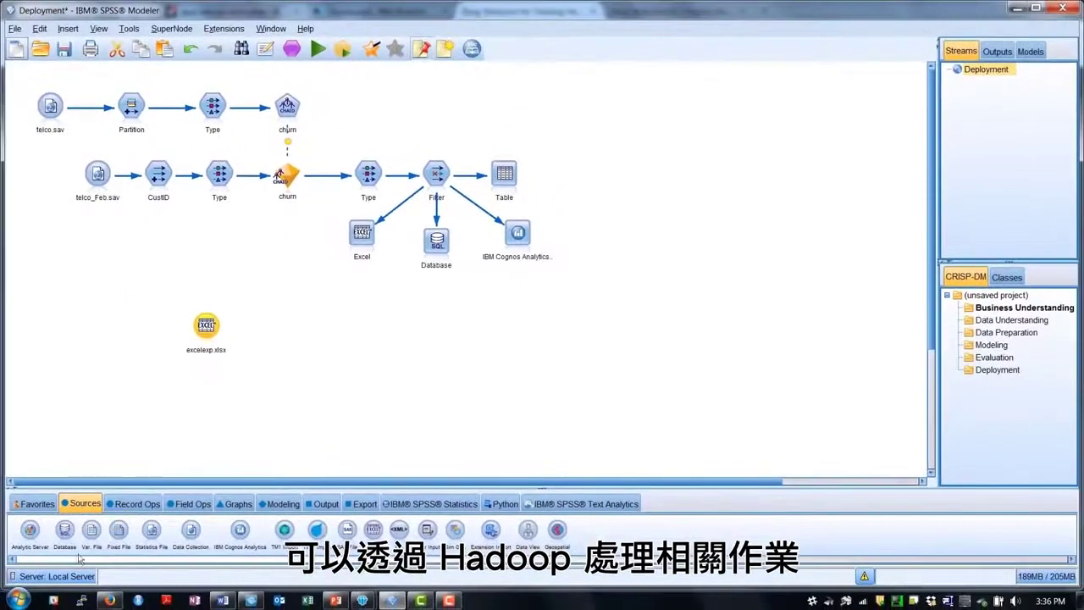
pyautogui.click(75, 413)
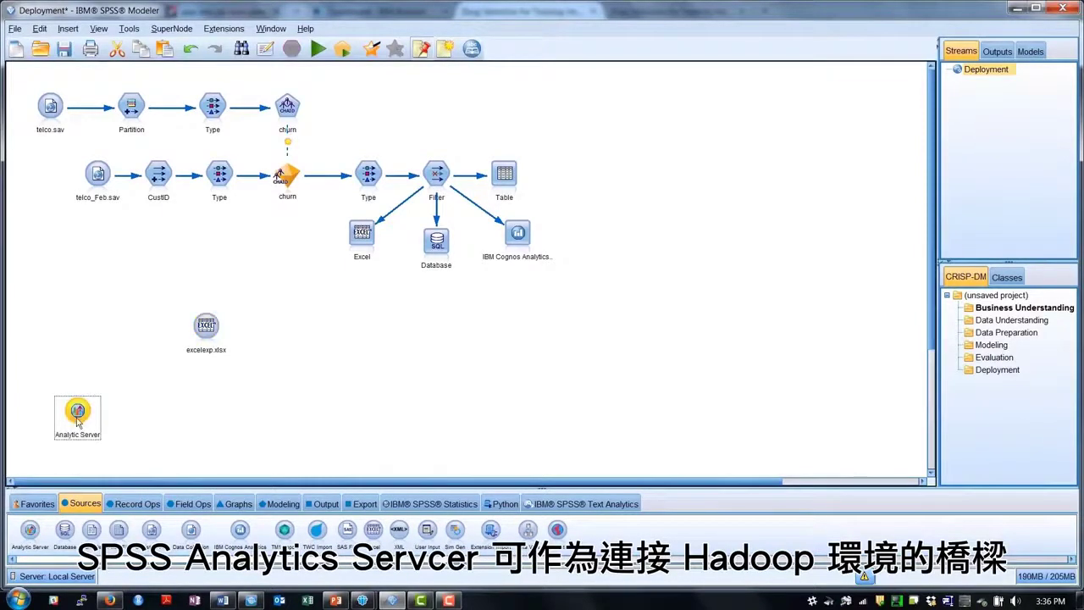
pyautogui.doubleClick(77, 415)
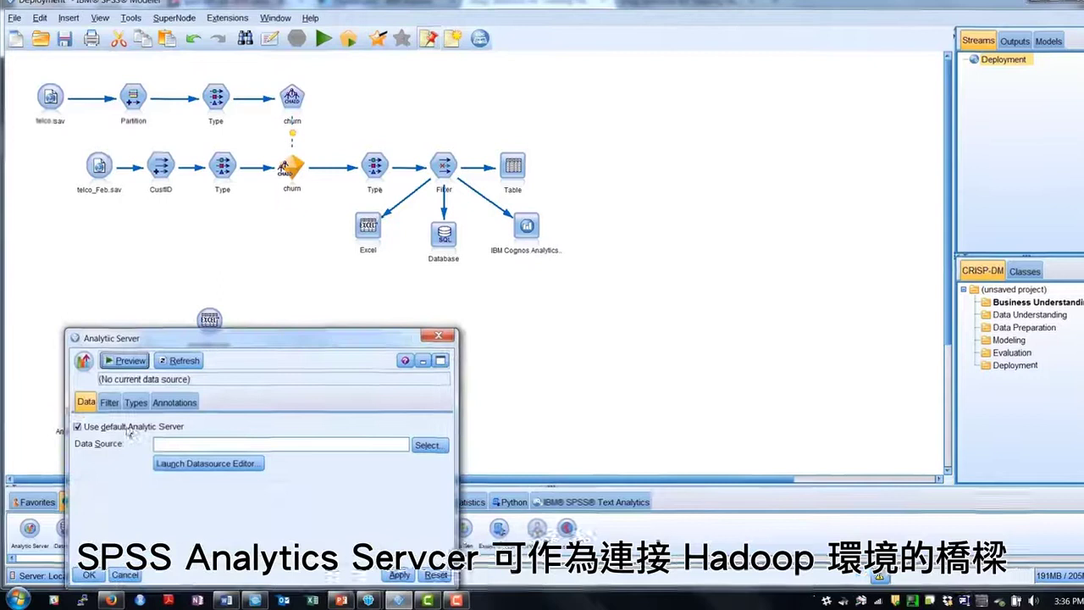
pyautogui.click(86, 426)
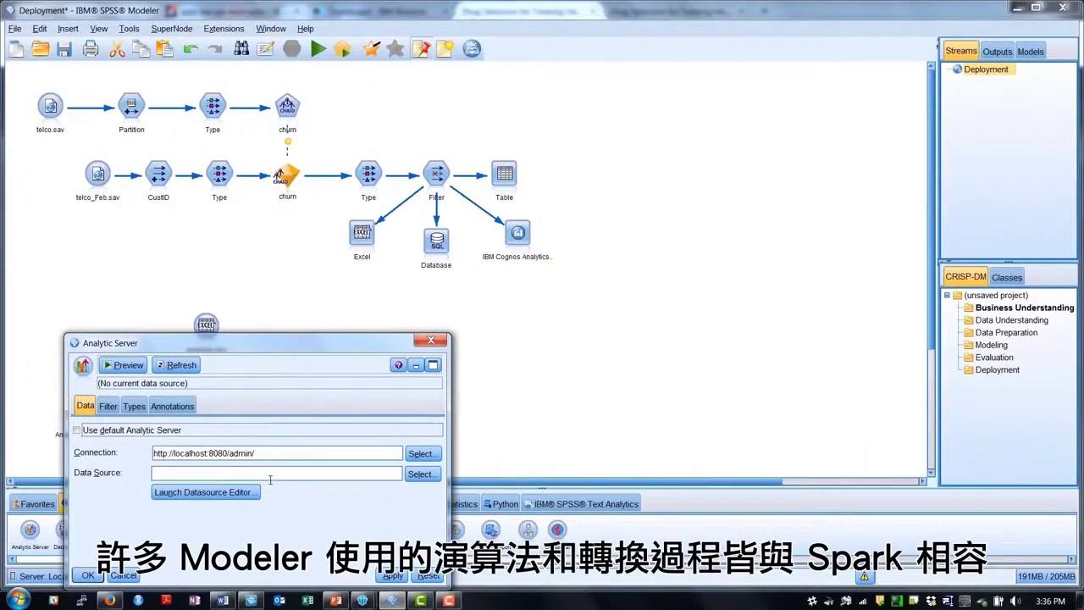
pyautogui.click(125, 576)
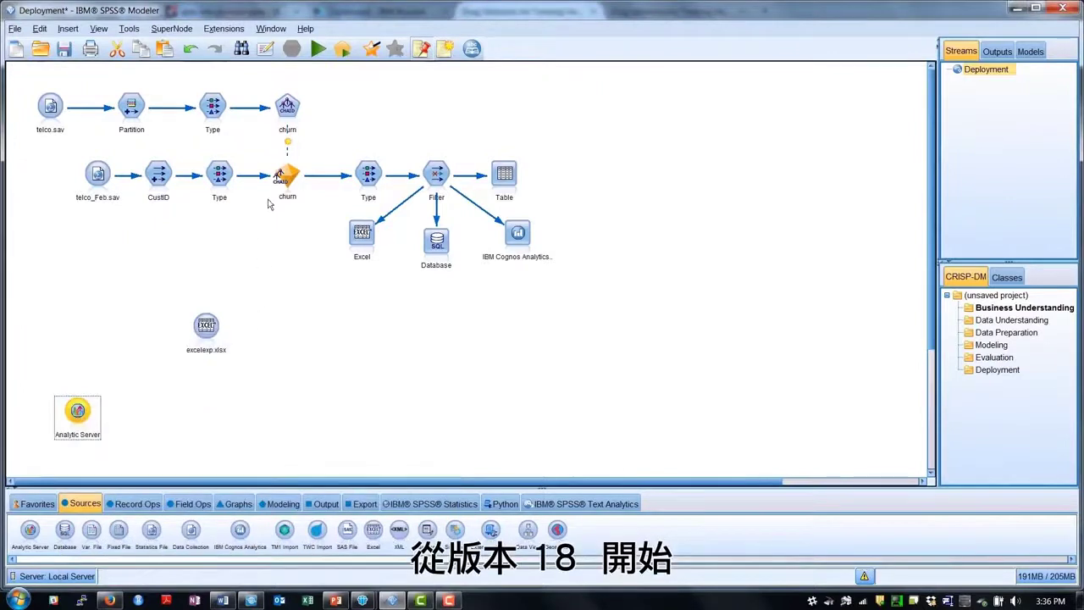
# In Tools > Options > User Options, set the mode to Analytic Server and confirm.
pyautogui.click(129, 28)
pyautogui.moveTo(305, 127)
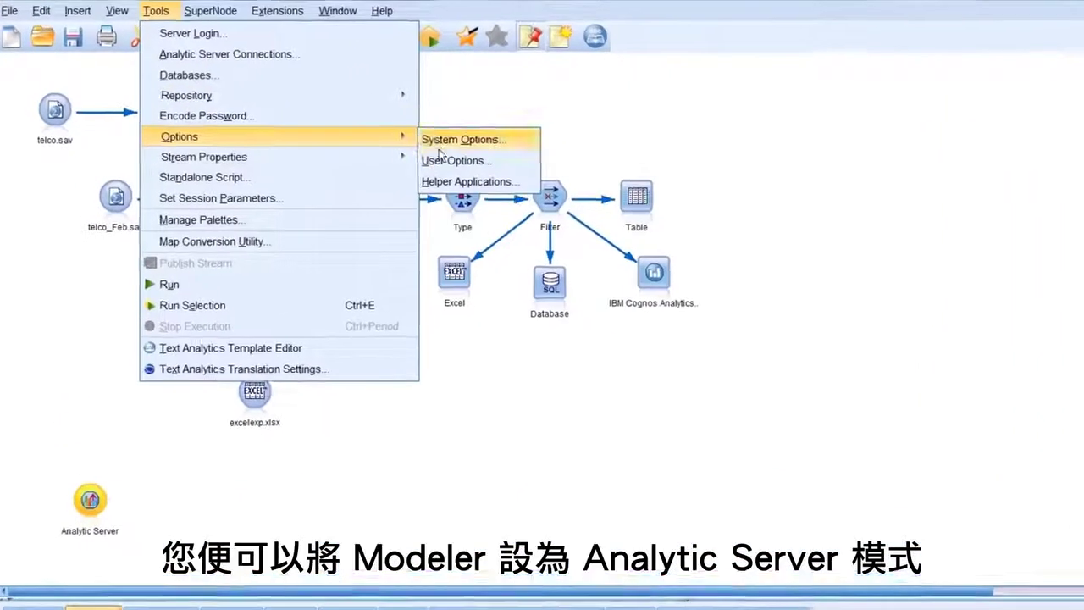
pyautogui.click(439, 154)
pyautogui.click(474, 310)
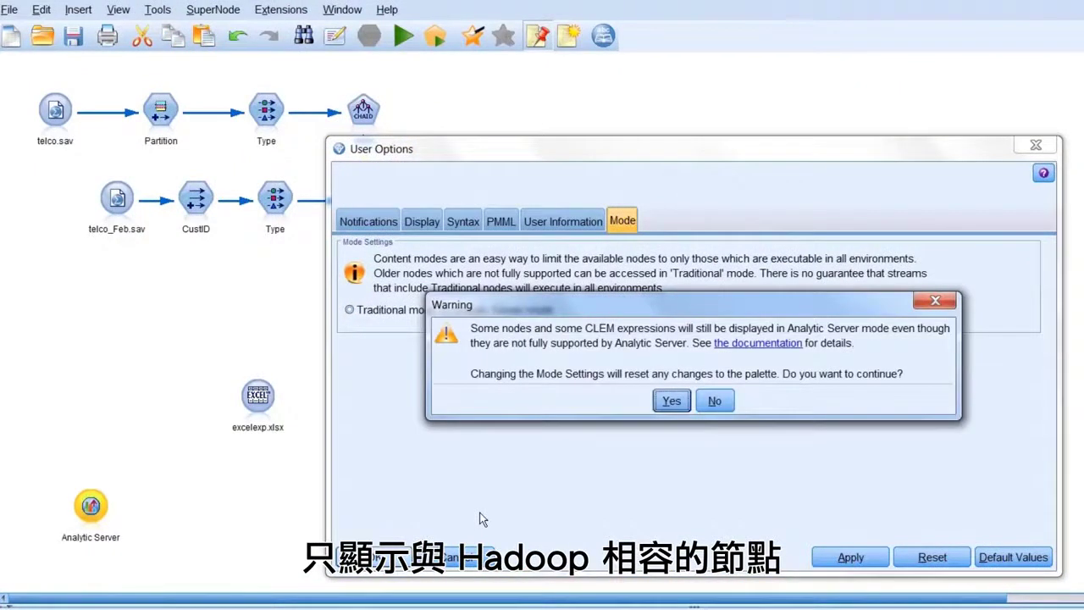
pyautogui.click(660, 401)
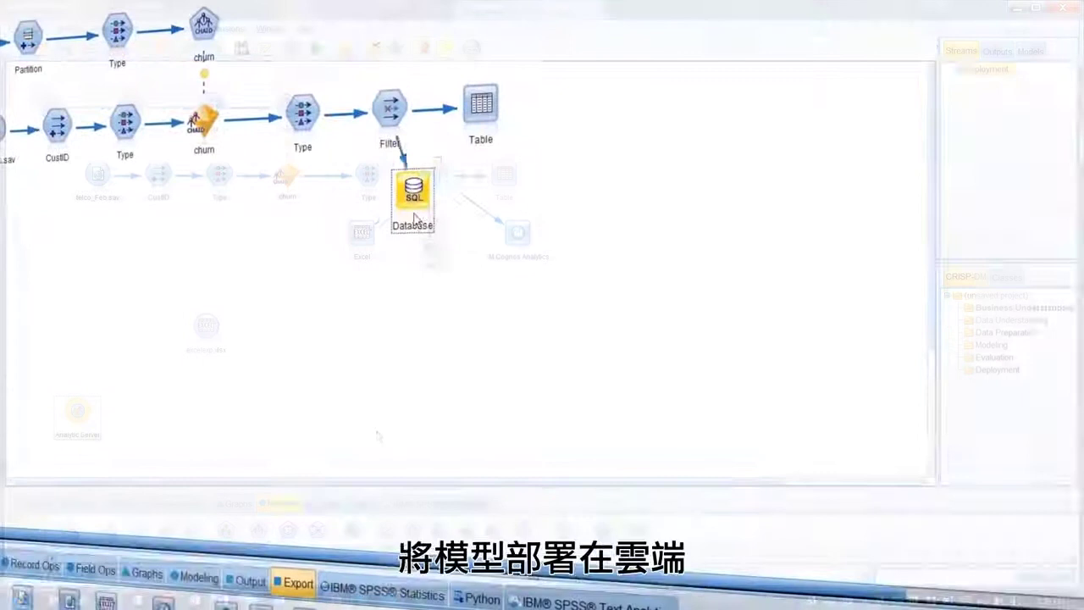
# Move the Database export node below Filter and pick SQLServer for a new database connection.
pyautogui.moveTo(415, 218); pyautogui.dragTo(389, 229)
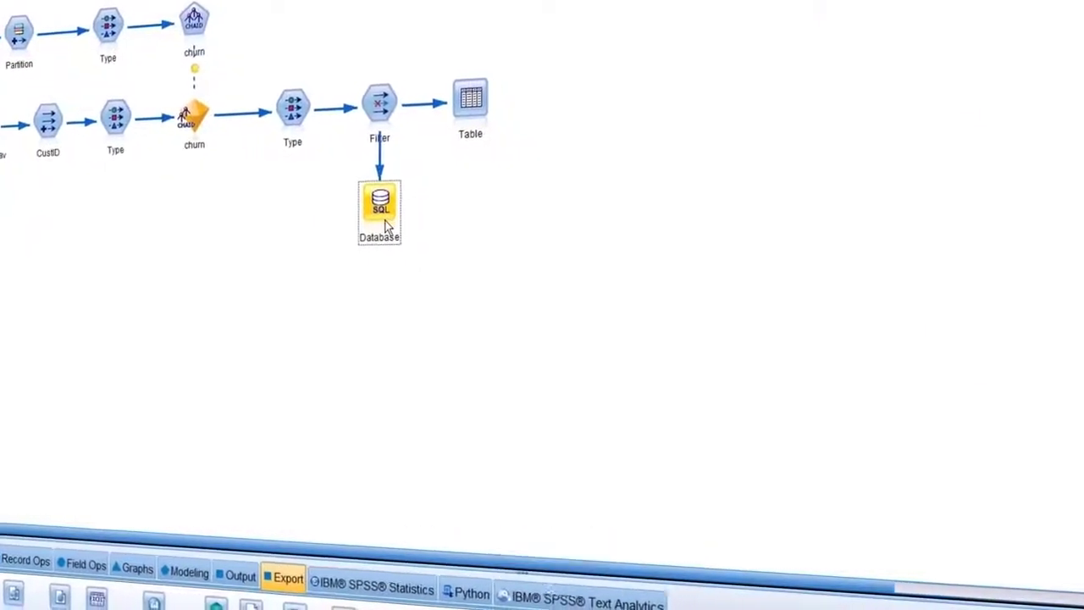
pyautogui.doubleClick(381, 212)
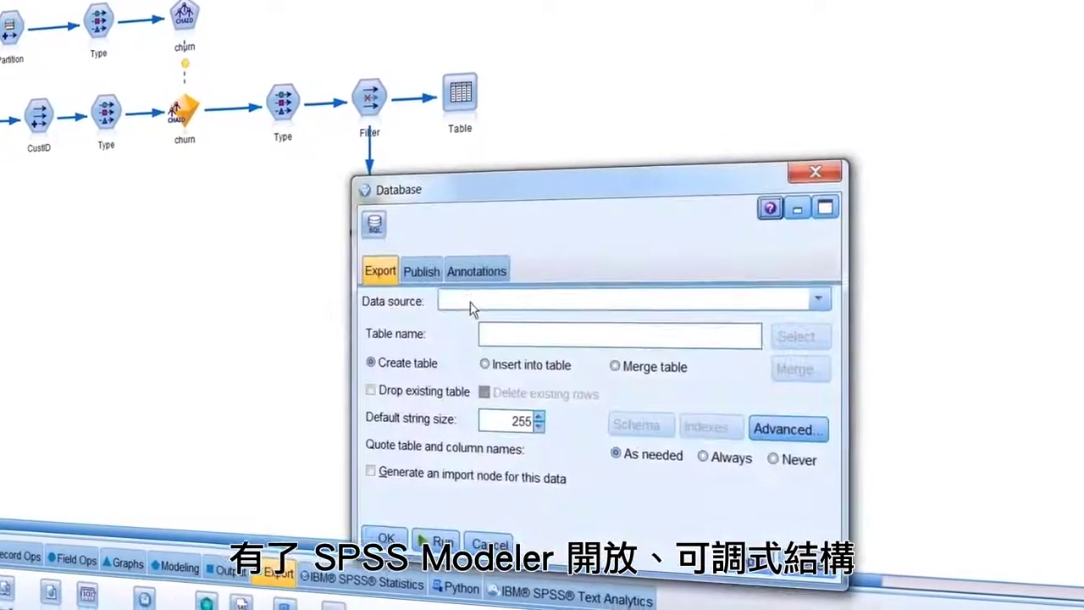
pyautogui.click(469, 302)
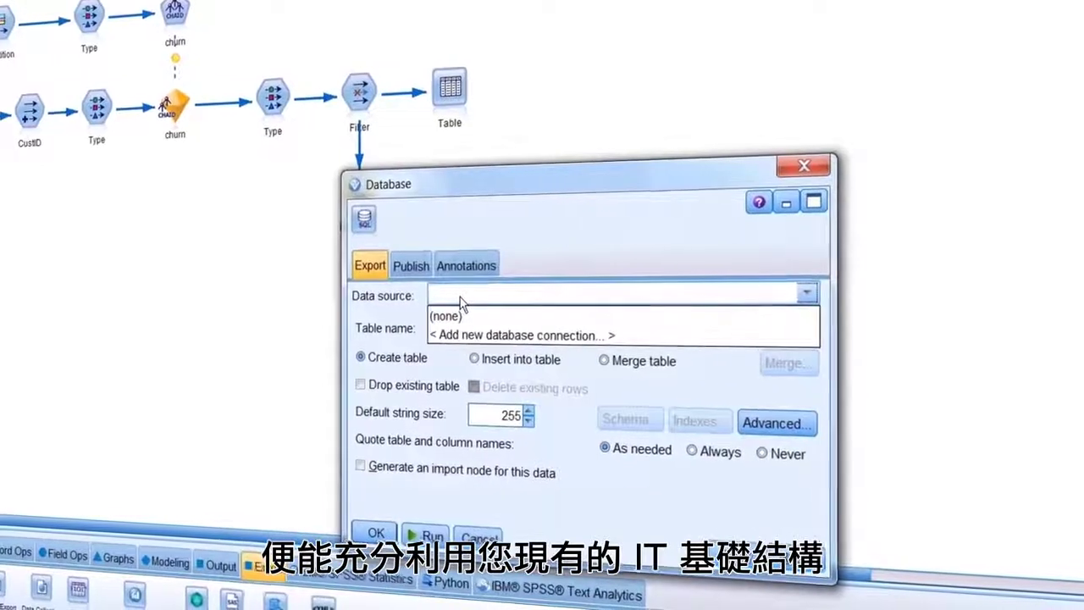
pyautogui.click(462, 336)
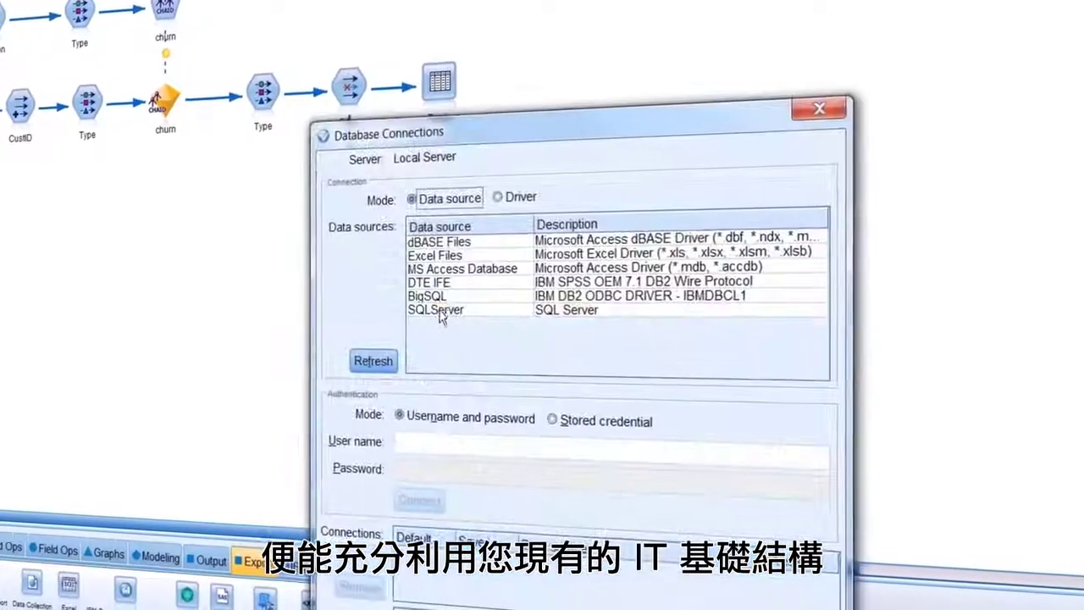
pyautogui.click(439, 313)
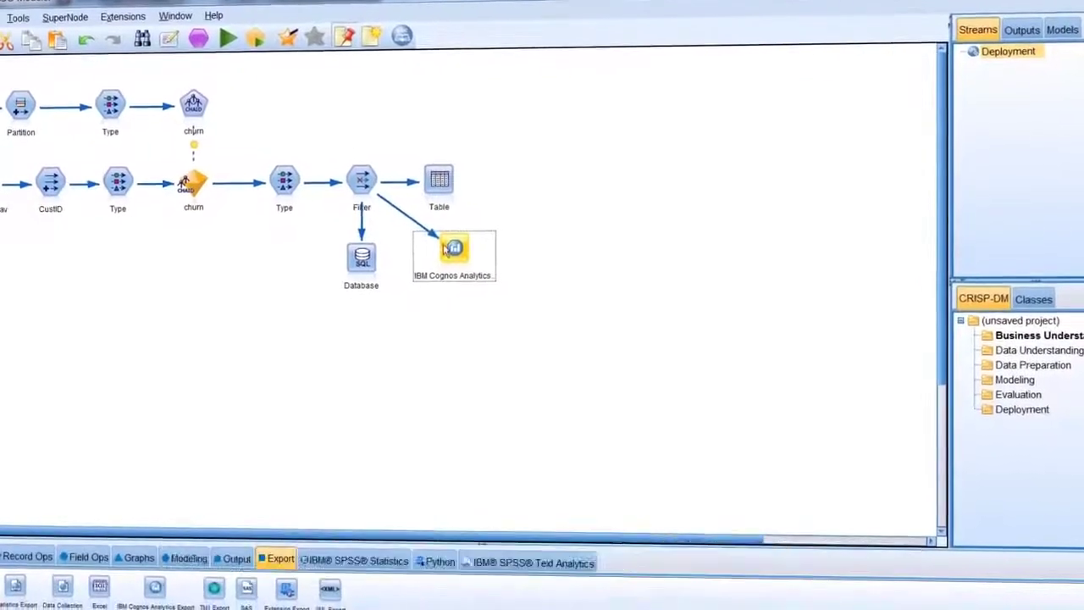
# Select Filter, switch the Database node mode to Table, and begin adding a new database connection.
pyautogui.click(356, 171)
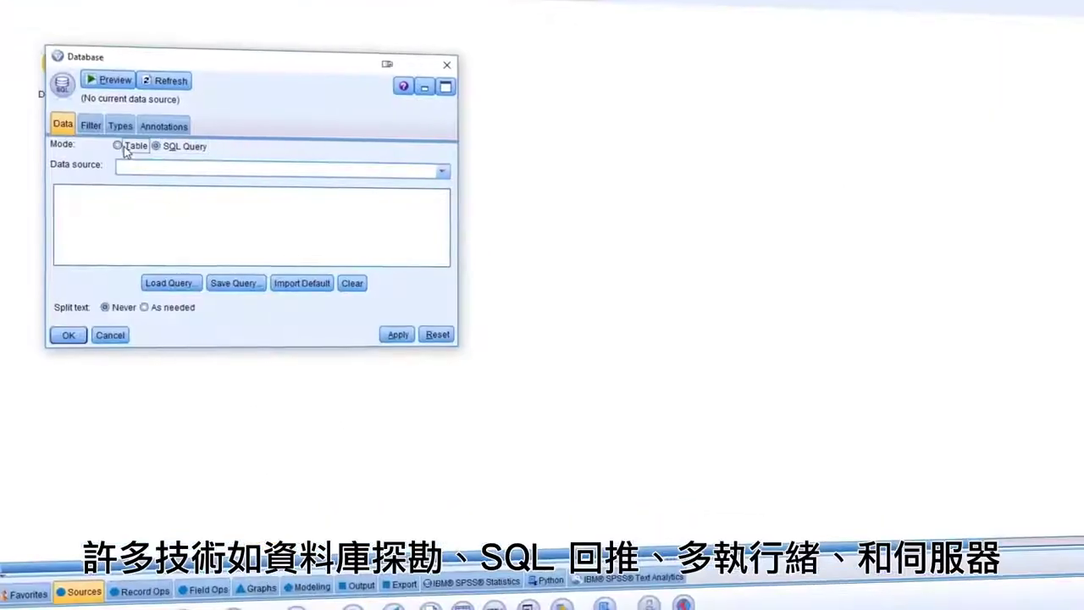
pyautogui.click(129, 147)
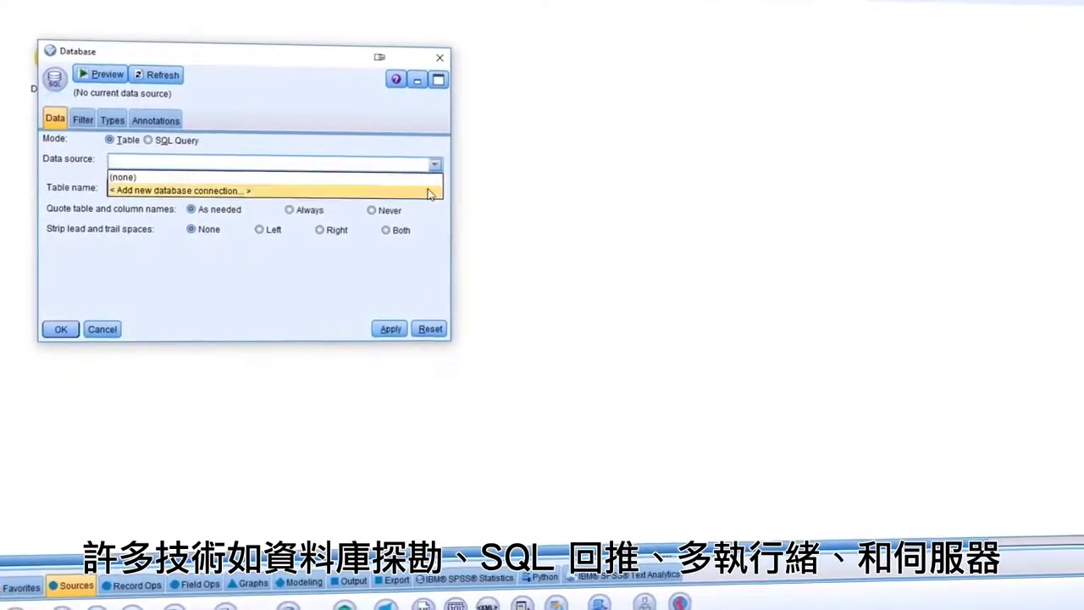
pyautogui.click(431, 192)
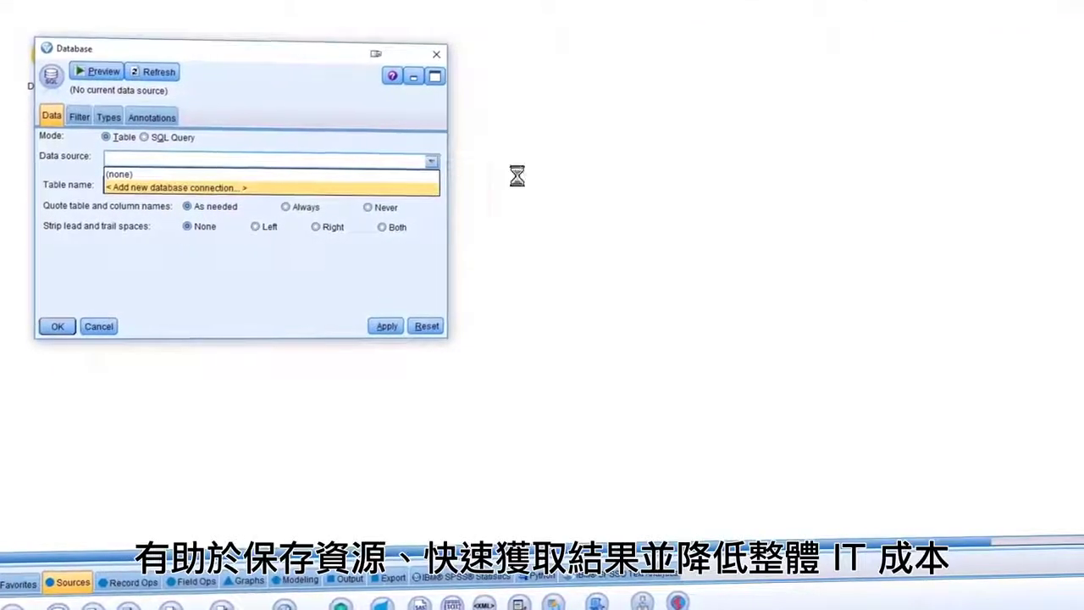